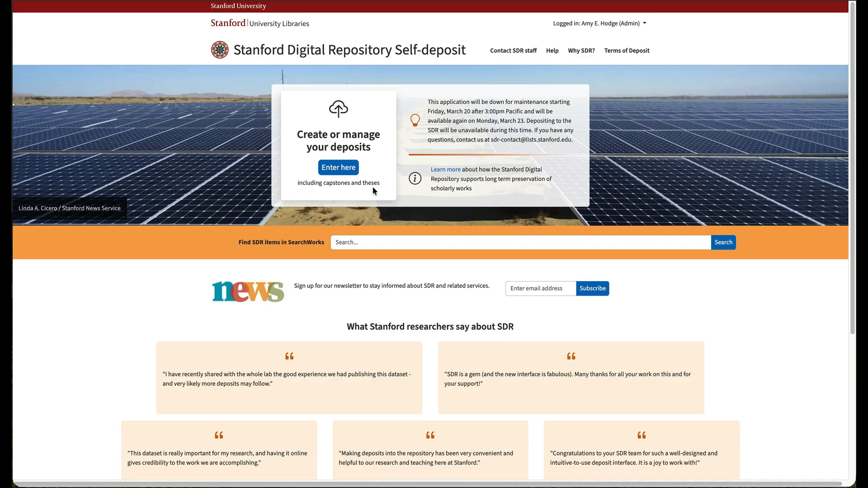
Step: Enter the deposits dashboard and examine the deposit options offered for each of your collections
{"action": "left_click", "coordinate": [341, 168]}
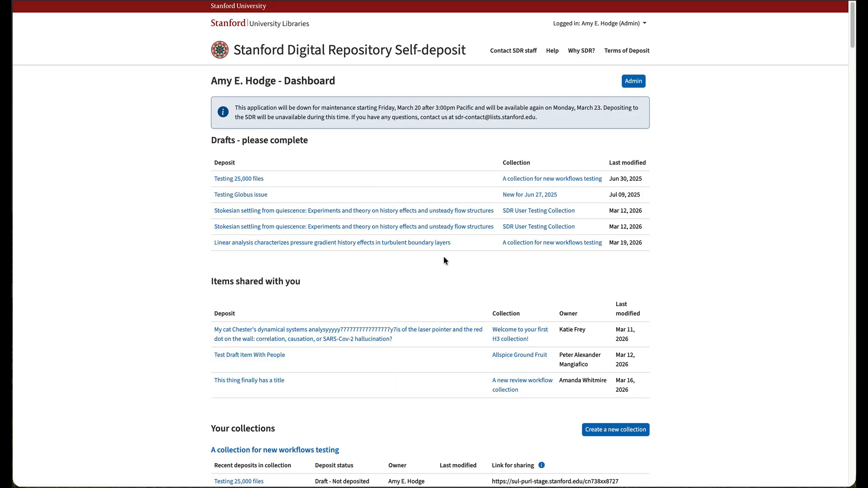
{"action": "scroll", "coordinate": [443, 260], "scroll_direction": "down", "scroll_amount": 2}
{"action": "scroll", "coordinate": [443, 257], "scroll_direction": "down", "scroll_amount": 5}
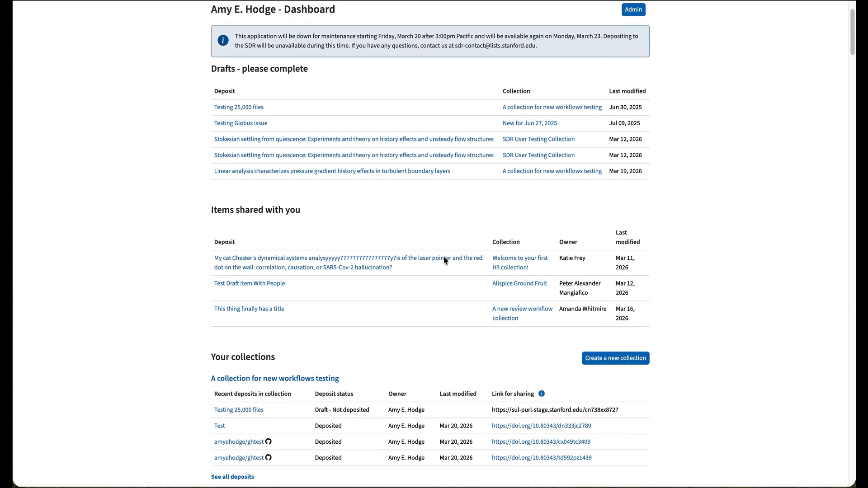
{"action": "scroll", "coordinate": [443, 261], "scroll_direction": "down", "scroll_amount": 1}
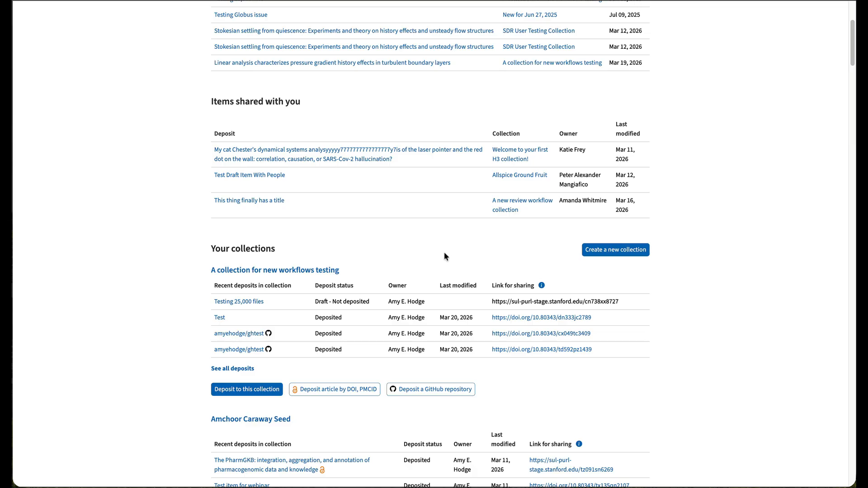
{"action": "scroll", "coordinate": [444, 256], "scroll_direction": "down", "scroll_amount": 4}
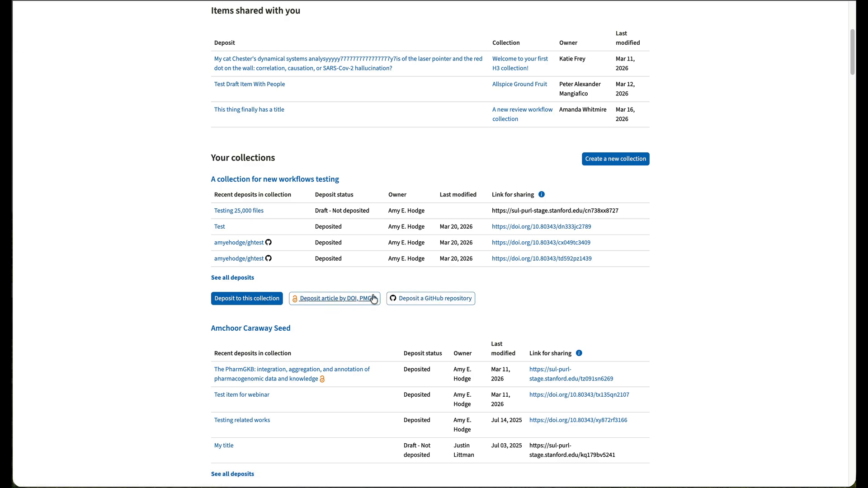
{"action": "scroll", "coordinate": [375, 299], "scroll_direction": "down", "scroll_amount": 5}
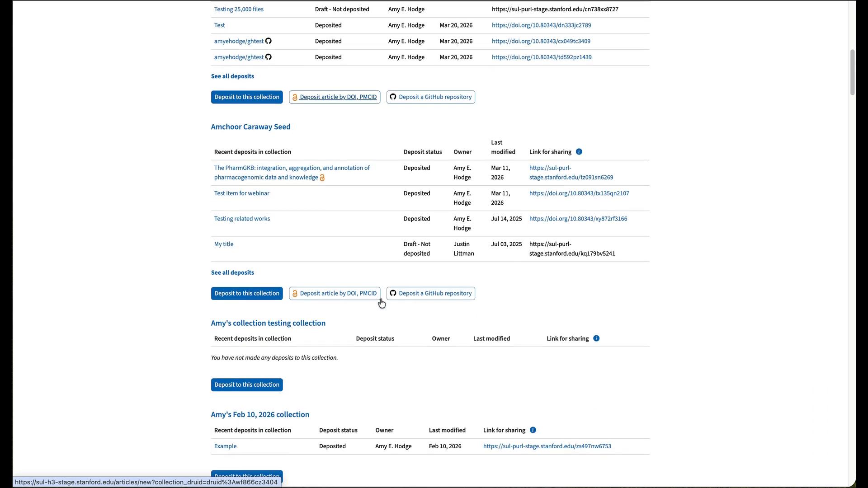
{"action": "scroll", "coordinate": [381, 303], "scroll_direction": "down", "scroll_amount": 3}
{"action": "scroll", "coordinate": [392, 297], "scroll_direction": "down", "scroll_amount": 2}
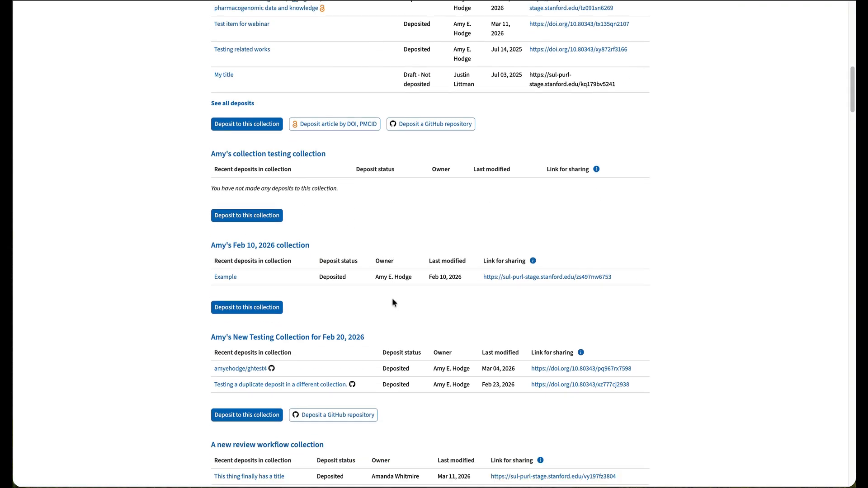
{"action": "scroll", "coordinate": [392, 303], "scroll_direction": "down", "scroll_amount": 1}
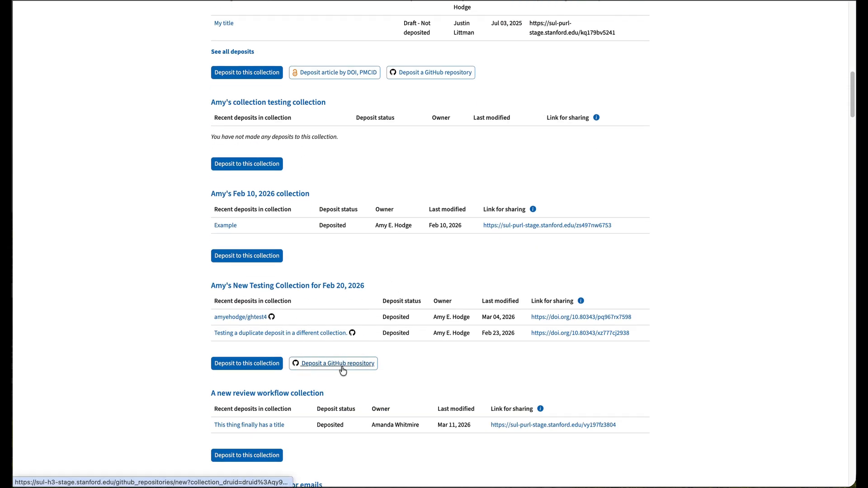
{"action": "scroll", "coordinate": [401, 357], "scroll_direction": "up", "scroll_amount": 3}
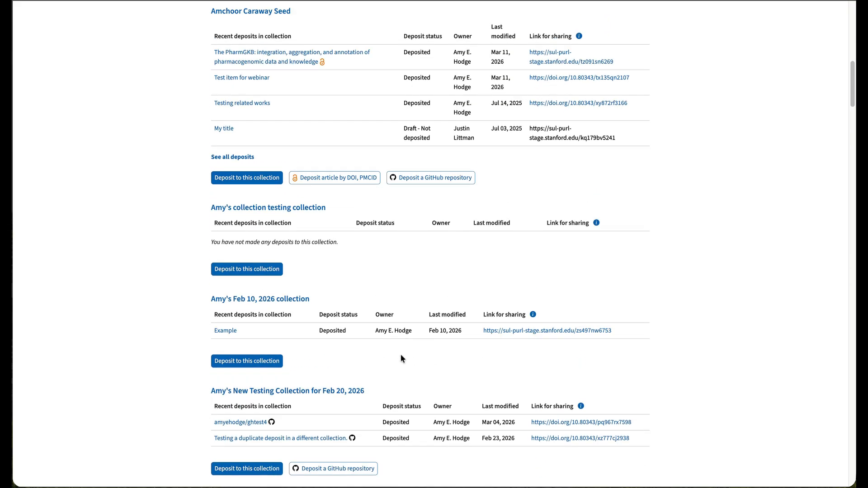
{"action": "scroll", "coordinate": [401, 358], "scroll_direction": "up", "scroll_amount": 5}
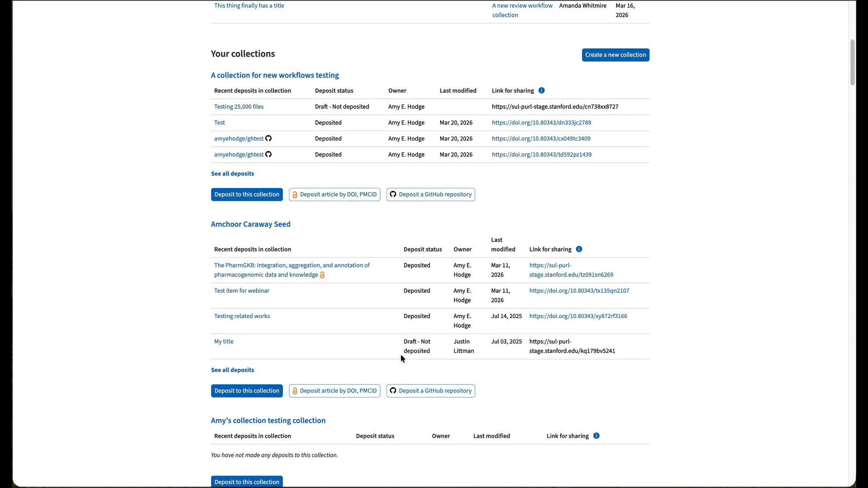
{"action": "scroll", "coordinate": [400, 359], "scroll_direction": "up", "scroll_amount": 1}
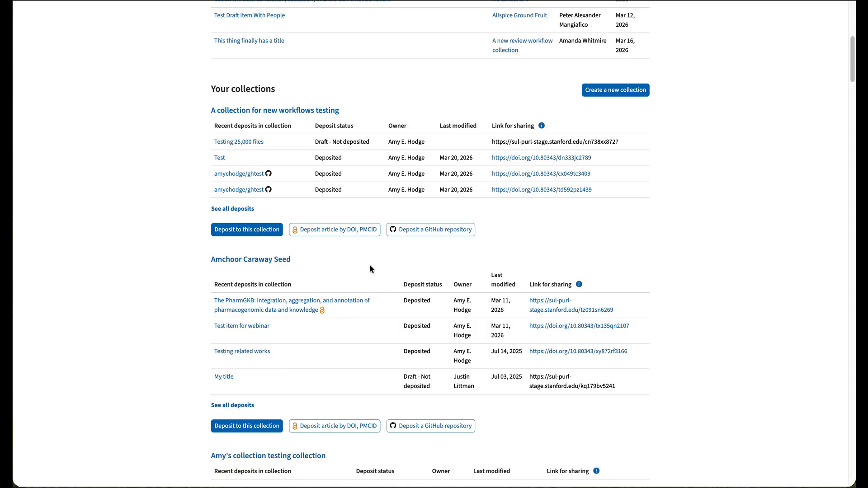
Step: Start an article deposit by DOI or PMCID in "A collection for new workflows testing" and upload article.pdf
{"action": "left_click", "coordinate": [360, 230]}
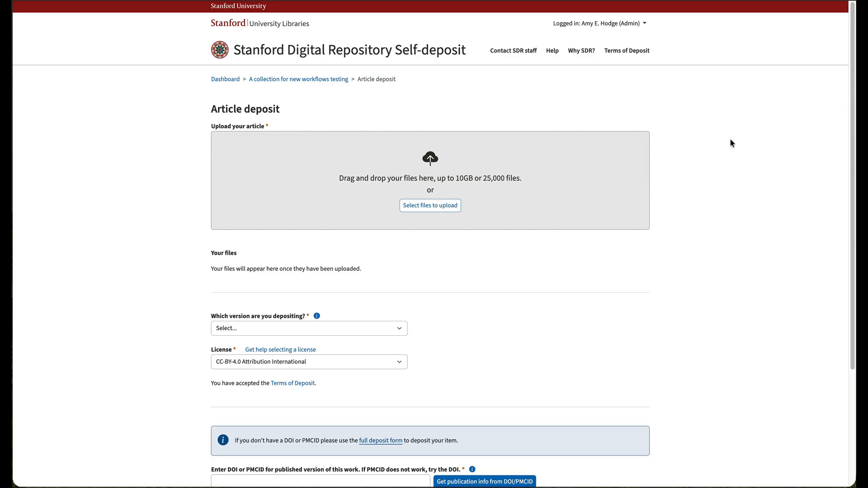
{"action": "scroll", "coordinate": [713, 172], "scroll_direction": "down", "scroll_amount": 3}
{"action": "scroll", "coordinate": [712, 171], "scroll_direction": "up", "scroll_amount": 2}
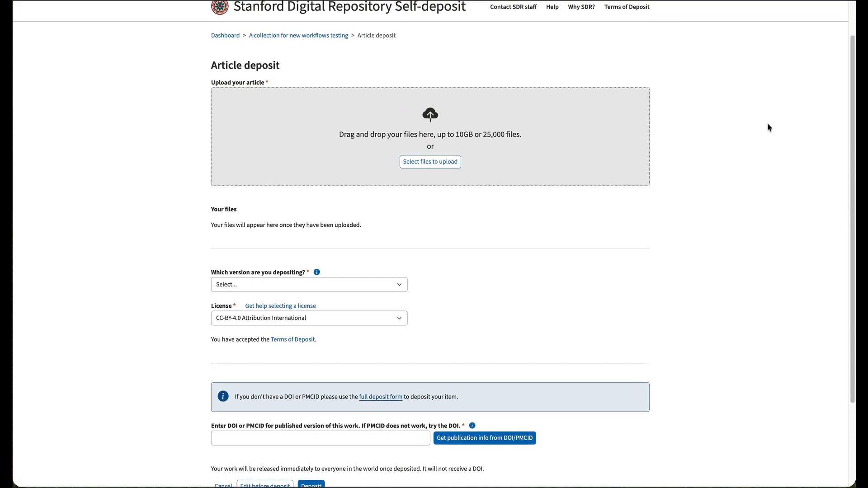
{"action": "left_click_drag", "start_coordinate": [852, 52], "coordinate": [482, 131]}
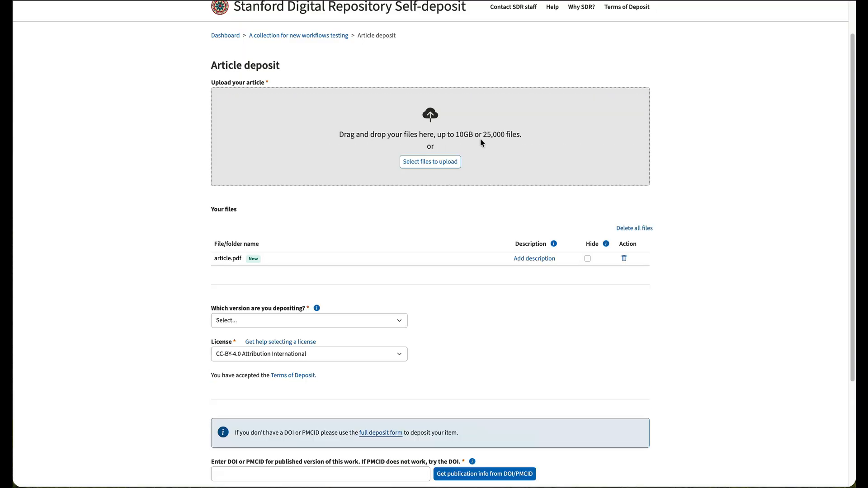
Step: Set the version being deposited to "Author submitted version"
{"action": "scroll", "coordinate": [430, 217], "scroll_direction": "down", "scroll_amount": 2}
{"action": "left_click", "coordinate": [367, 231]}
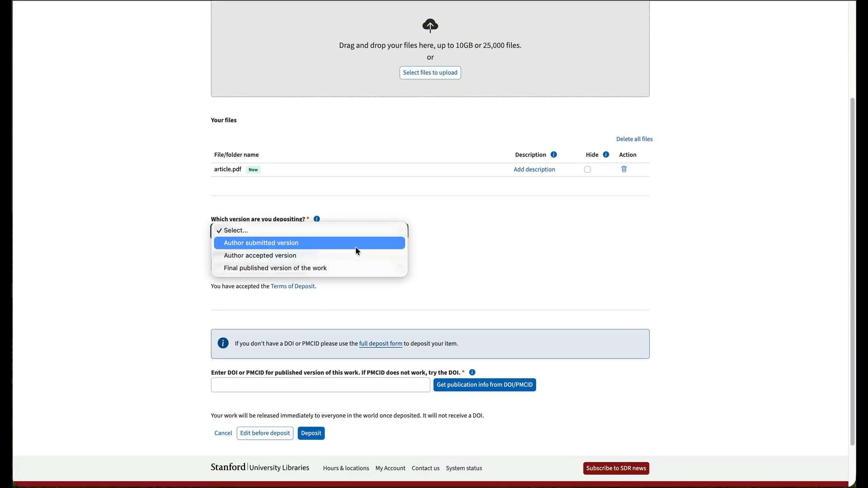
{"action": "left_click", "coordinate": [355, 244]}
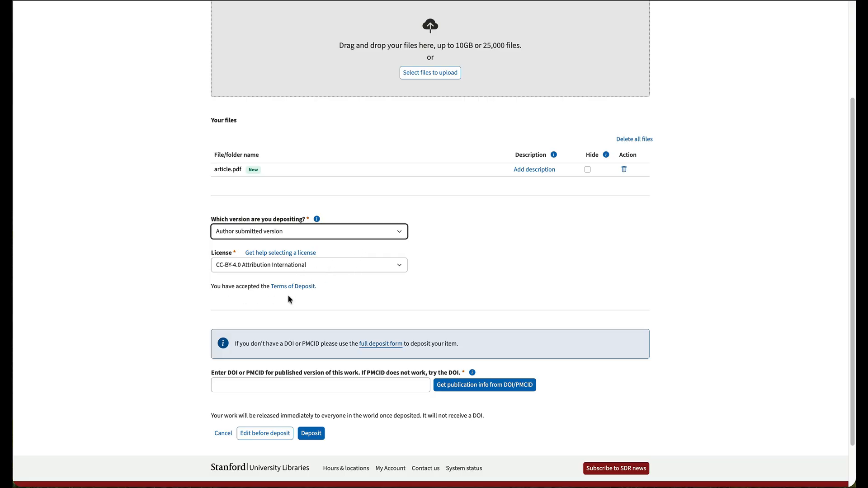
Step: Enter the DOI 10.1017/jfm.2024.1138 and retrieve the article's publication info
{"action": "scroll", "coordinate": [438, 295], "scroll_direction": "down", "scroll_amount": 2}
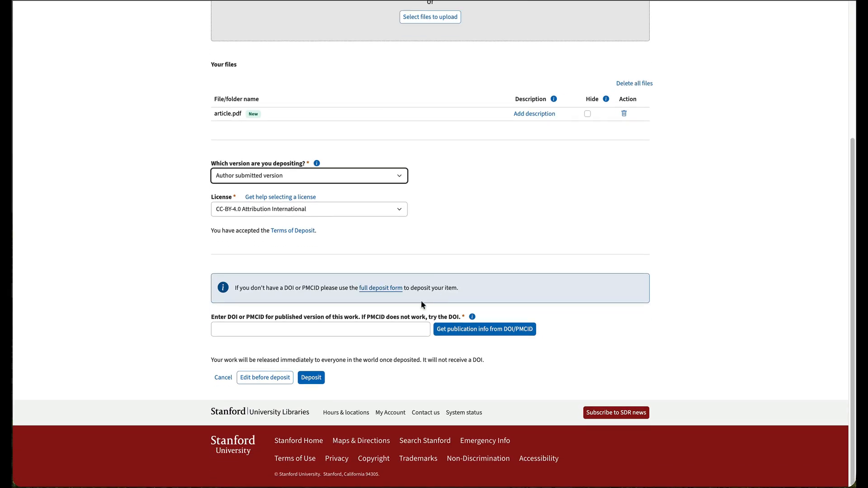
{"action": "left_click", "coordinate": [376, 331]}
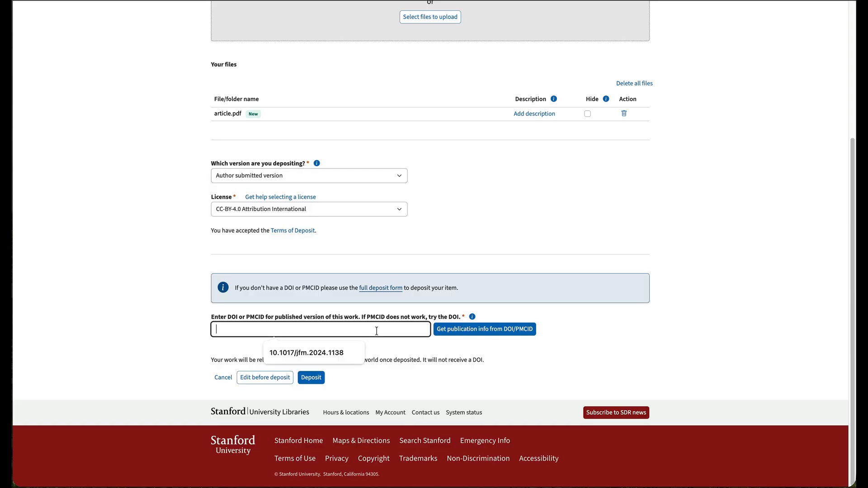
{"action": "left_click", "coordinate": [330, 350]}
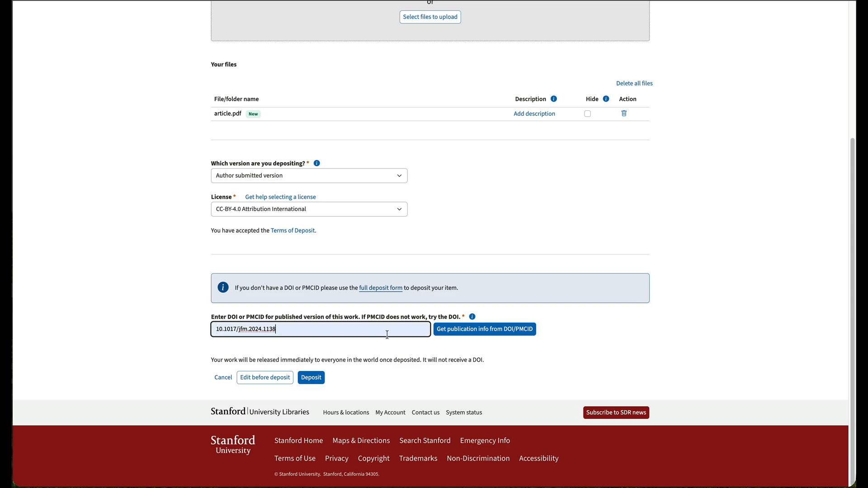
{"action": "left_click", "coordinate": [469, 331]}
{"action": "scroll", "coordinate": [612, 319], "scroll_direction": "down", "scroll_amount": 2}
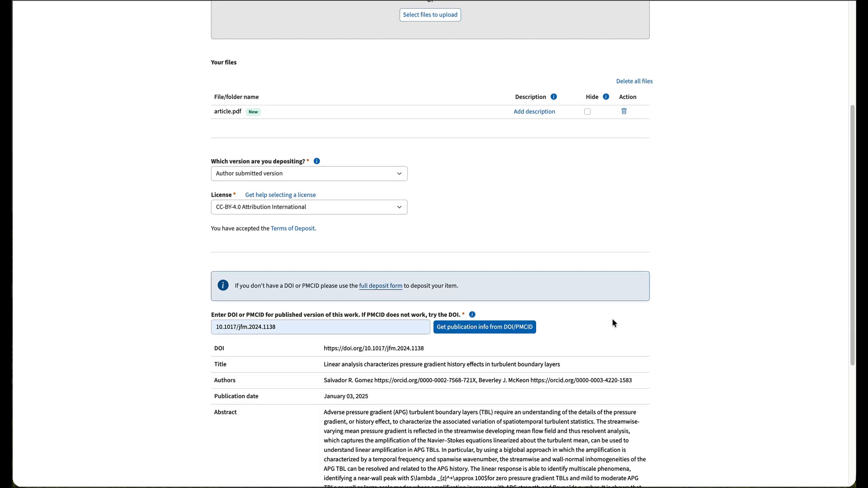
{"action": "scroll", "coordinate": [611, 323], "scroll_direction": "down", "scroll_amount": 3}
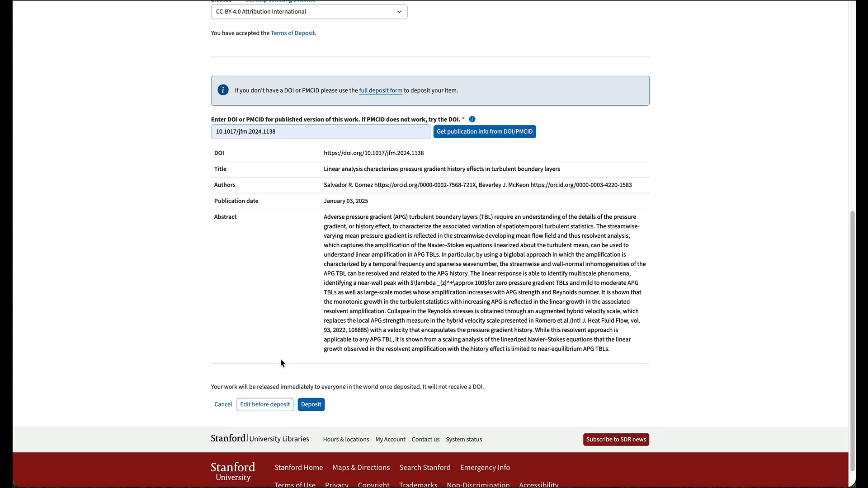
Step: Open the article for editing before deposit and review its title, contact and author entries
{"action": "left_click", "coordinate": [267, 409]}
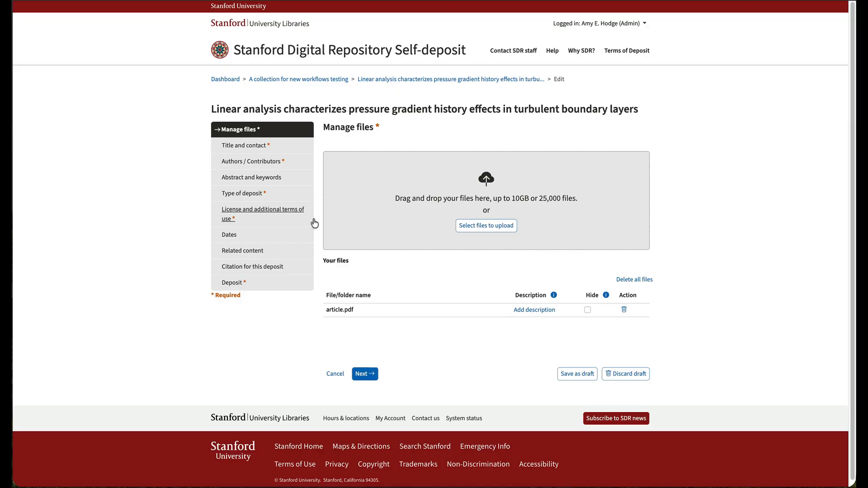
{"action": "left_click", "coordinate": [263, 146]}
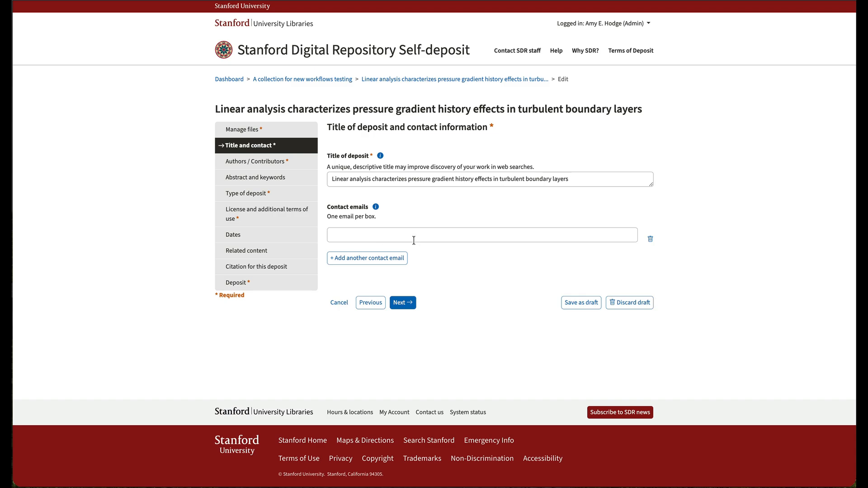
{"action": "left_click", "coordinate": [270, 162]}
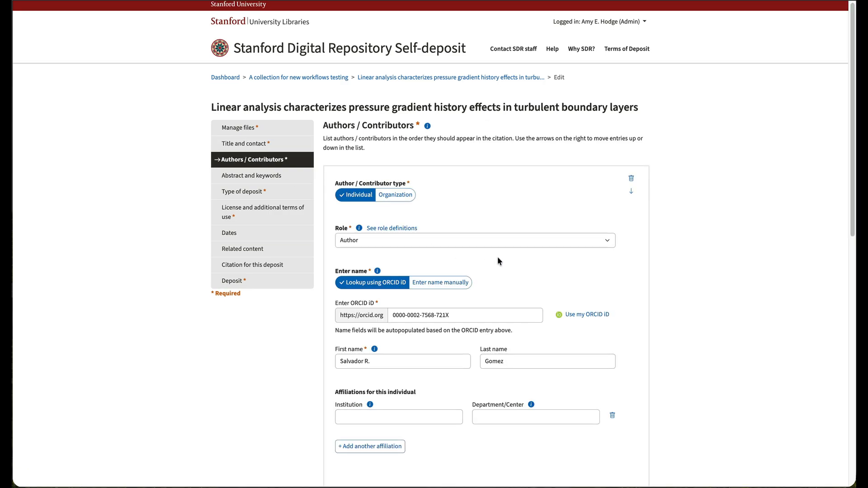
{"action": "scroll", "coordinate": [497, 257], "scroll_direction": "down", "scroll_amount": 1}
{"action": "scroll", "coordinate": [497, 256], "scroll_direction": "down", "scroll_amount": 1}
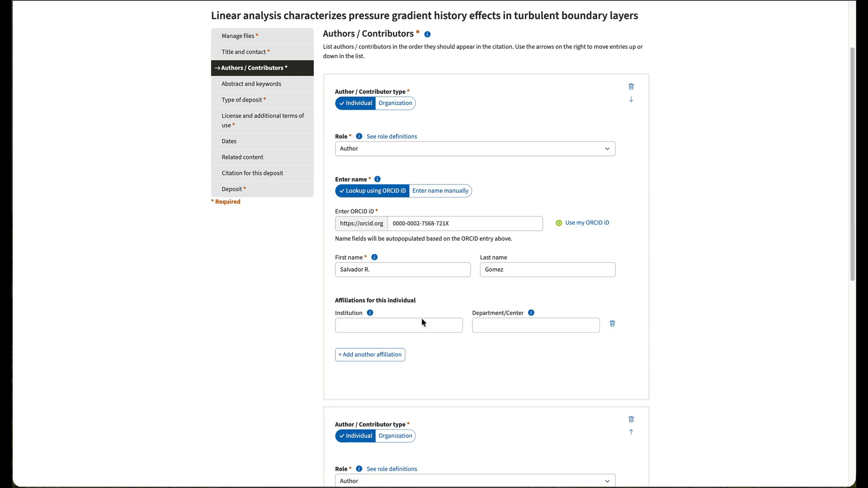
Step: Review the draft's abstract and keywords, deposit type, license, dates, related content and citation sections
{"action": "left_click", "coordinate": [274, 84]}
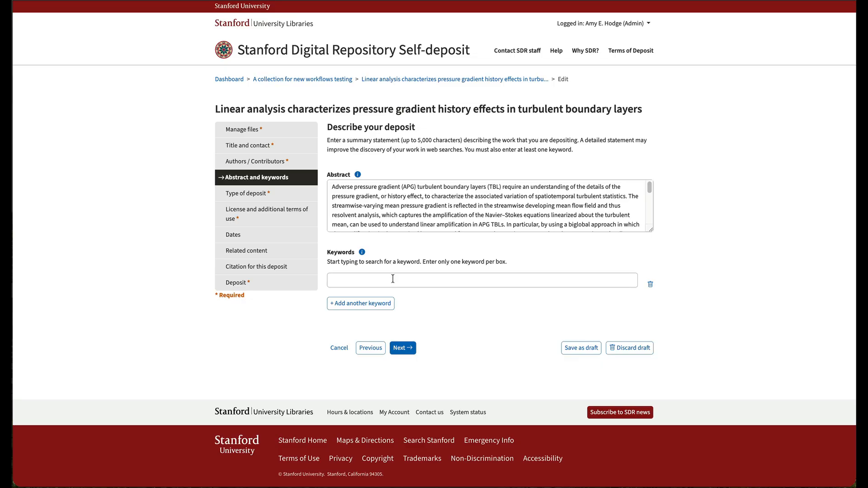
{"action": "left_click", "coordinate": [266, 195]}
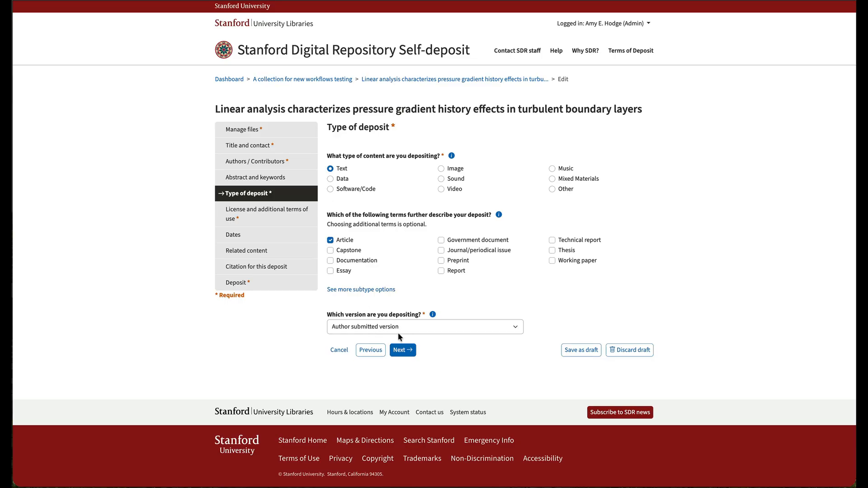
{"action": "left_click", "coordinate": [277, 218]}
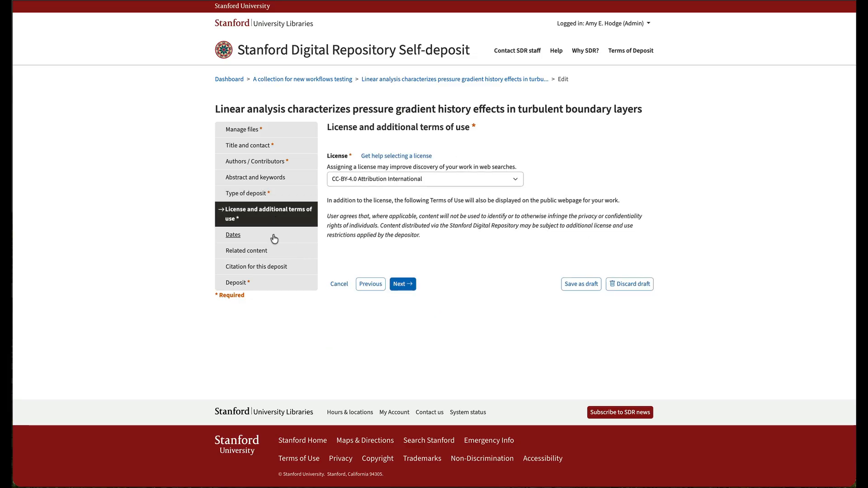
{"action": "left_click", "coordinate": [274, 239]}
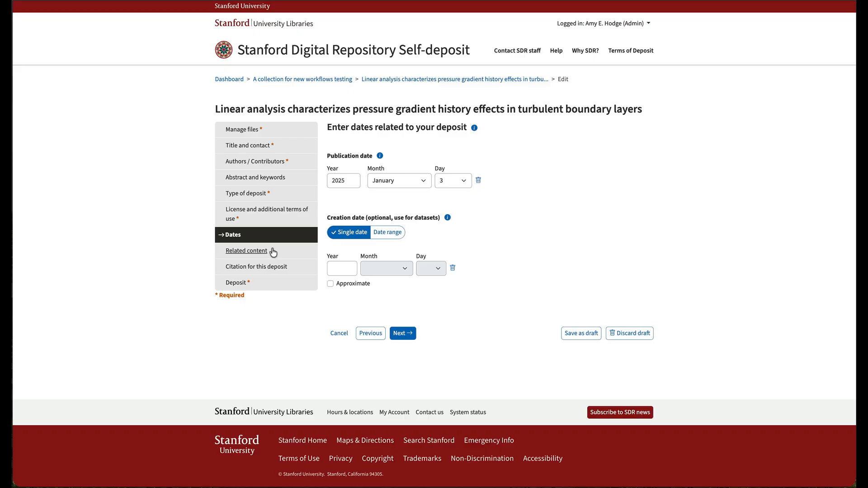
{"action": "left_click", "coordinate": [273, 252]}
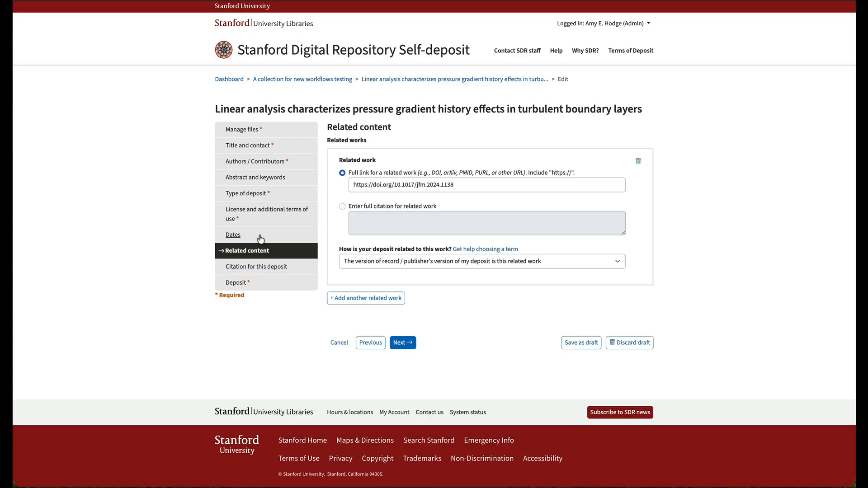
{"action": "left_click", "coordinate": [260, 239]}
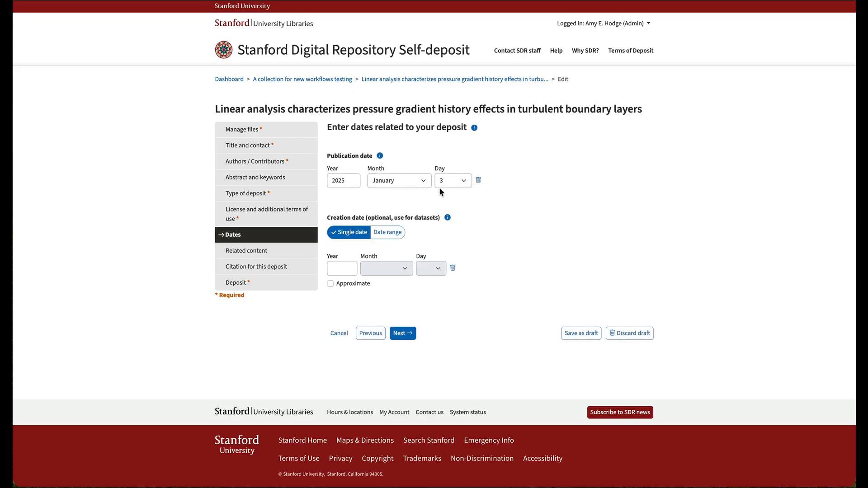
{"action": "left_click", "coordinate": [244, 252]}
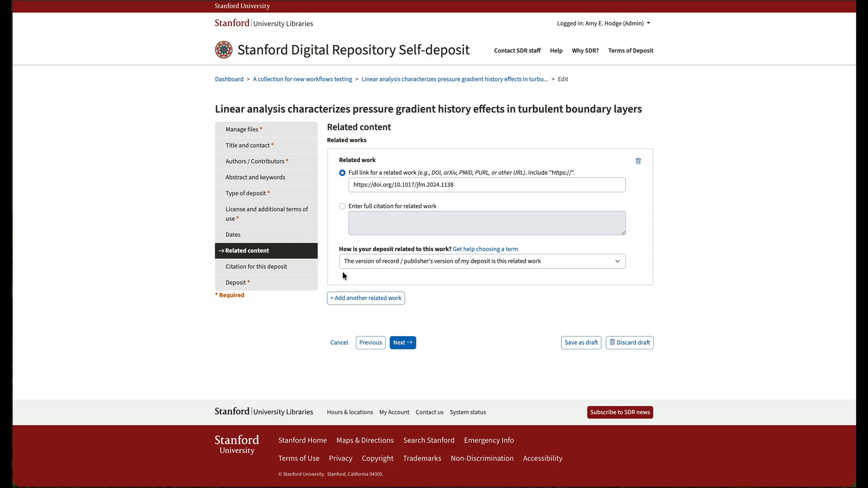
{"action": "left_click", "coordinate": [280, 271]}
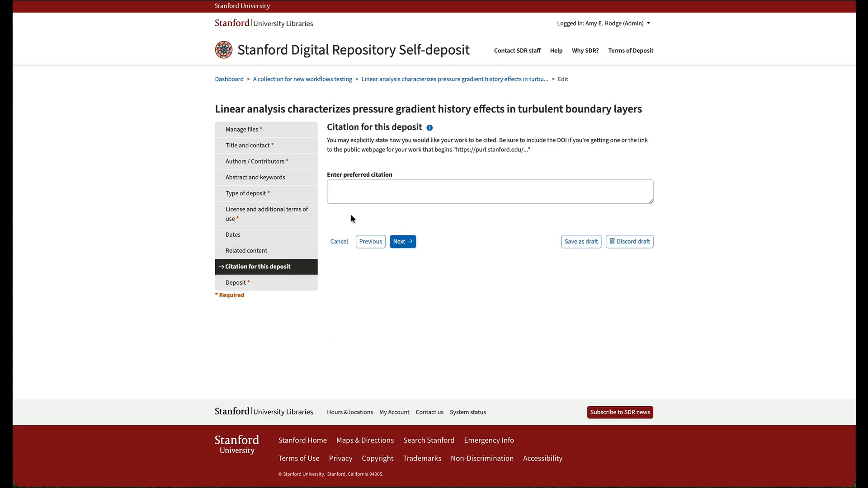
Step: Submit the deposit and go to the page of its collection, "A collection for new workflows testing"
{"action": "left_click", "coordinate": [239, 283]}
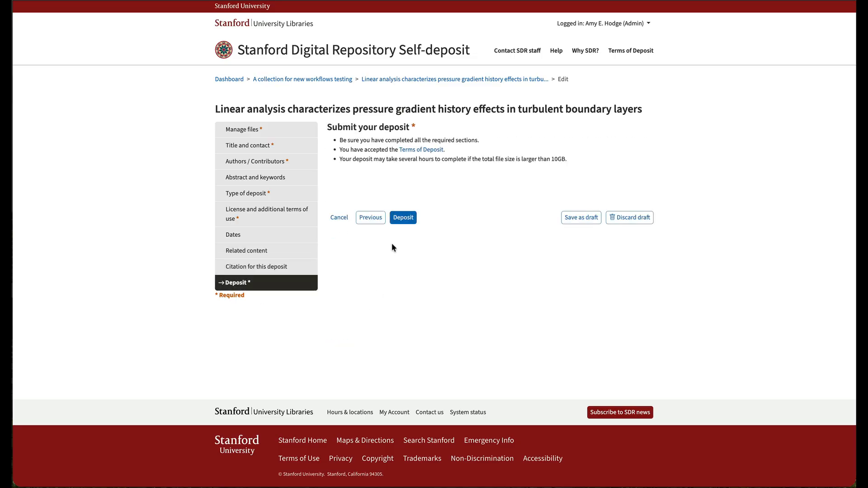
{"action": "left_click", "coordinate": [410, 218]}
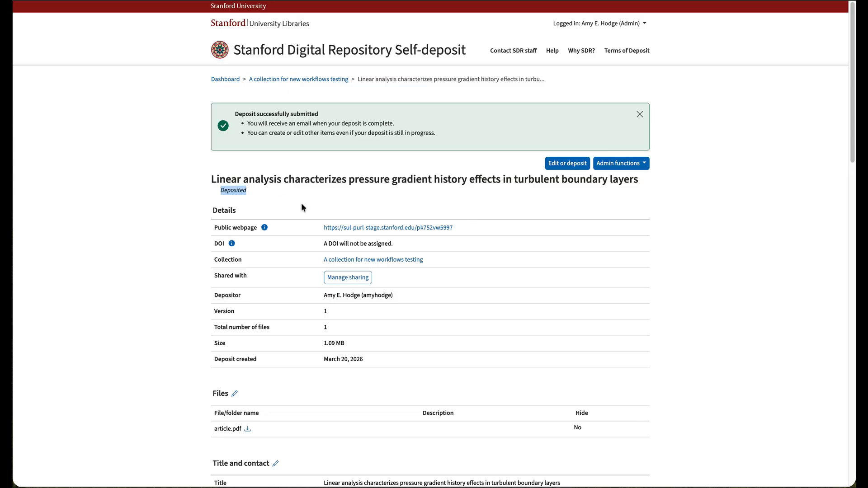
{"action": "left_click", "coordinate": [315, 81]}
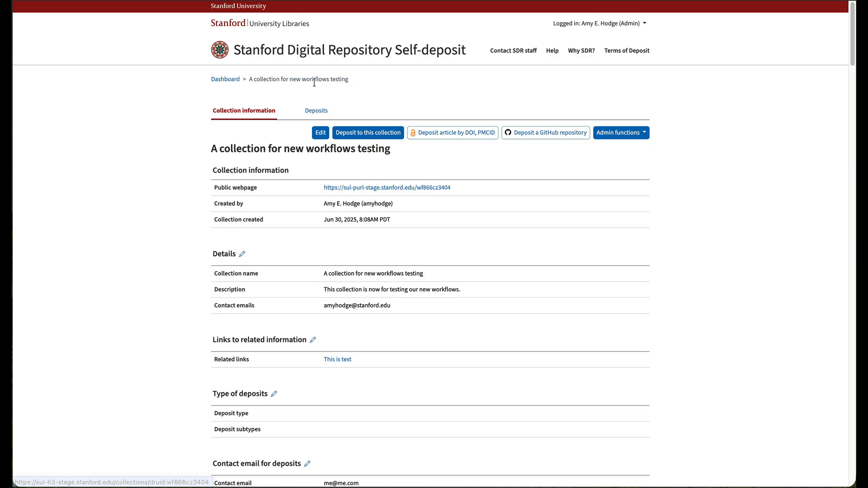
Step: Start a GitHub repository deposit in this collection for the owner's ghtest repository
{"action": "left_click", "coordinate": [536, 134]}
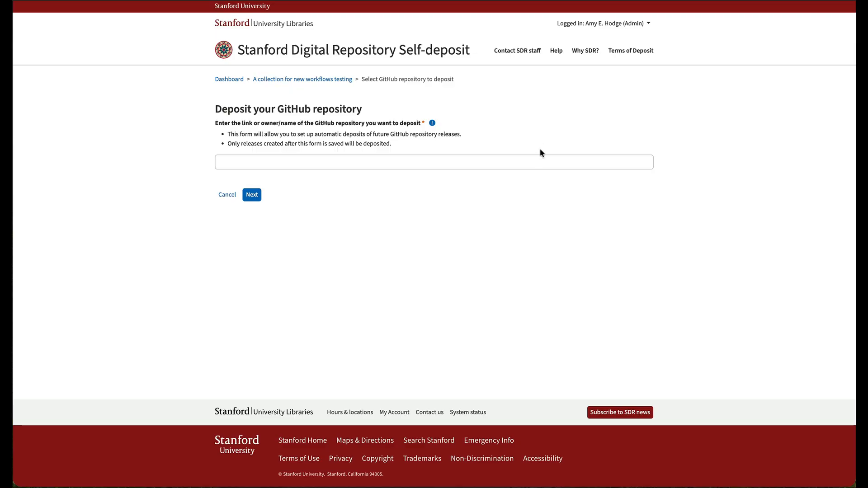
{"action": "left_click", "coordinate": [539, 162]}
{"action": "type", "text": "amyehodge/ghtest"}
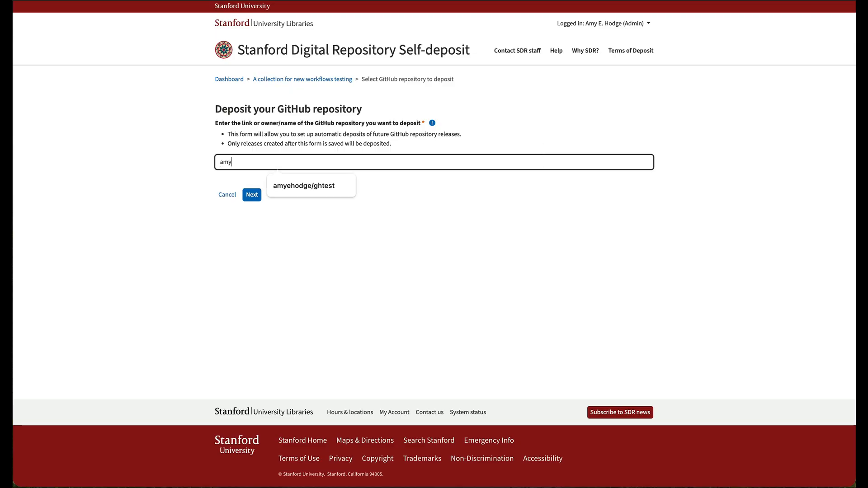
{"action": "left_click", "coordinate": [328, 186]}
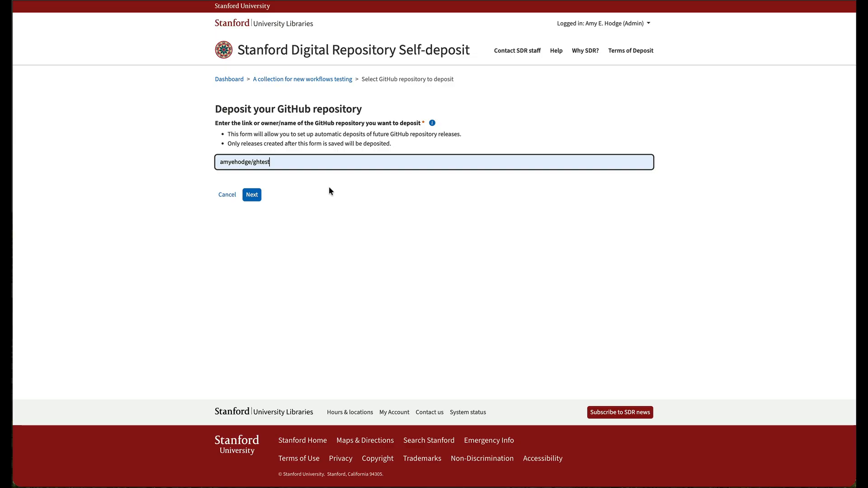
{"action": "left_click", "coordinate": [258, 198]}
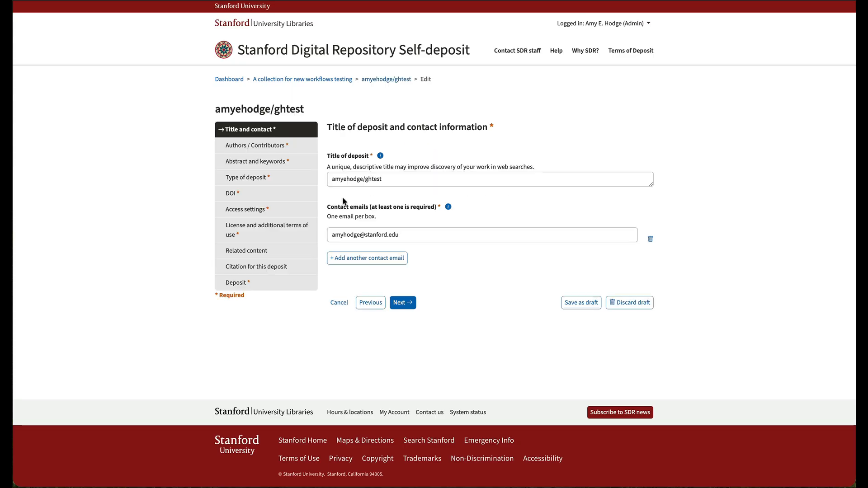
Step: Check the deposit's title and contact details, and fill in the author entry with the depositor's own ORCID iD
{"action": "left_click_drag", "start_coordinate": [333, 179], "coordinate": [400, 176]}
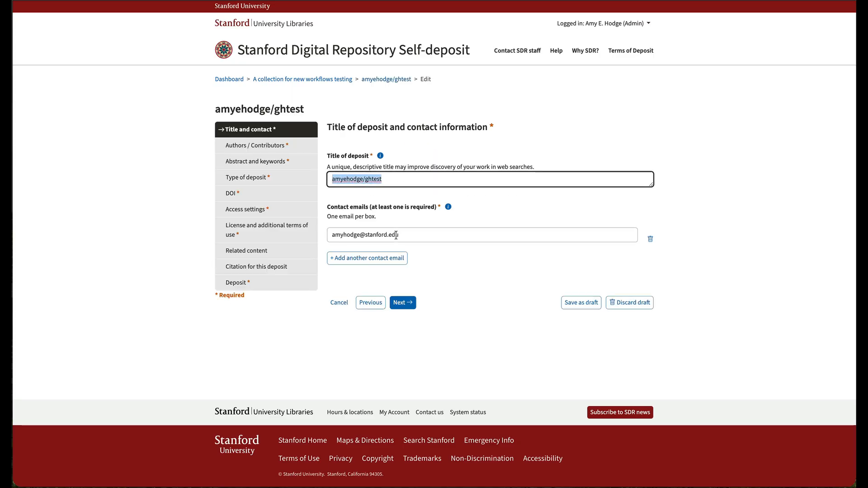
{"action": "left_click", "coordinate": [276, 149]}
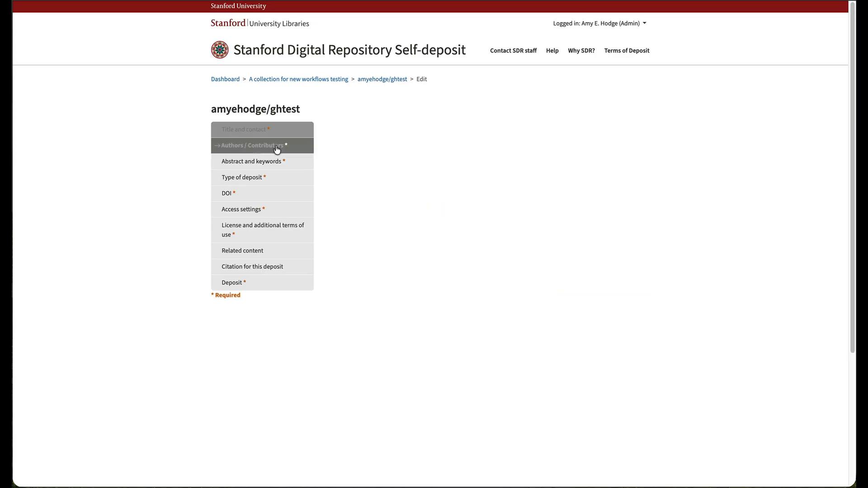
{"action": "scroll", "coordinate": [591, 181], "scroll_direction": "down", "scroll_amount": 1}
{"action": "scroll", "coordinate": [590, 178], "scroll_direction": "down", "scroll_amount": 3}
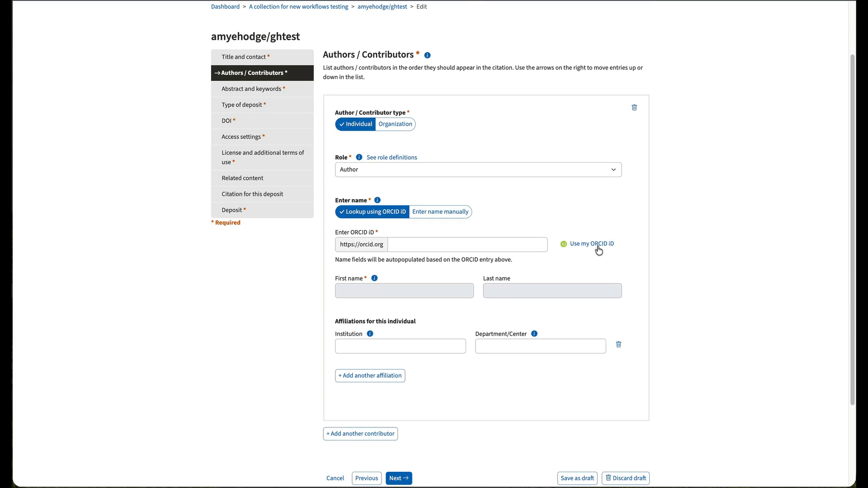
{"action": "left_click", "coordinate": [592, 243]}
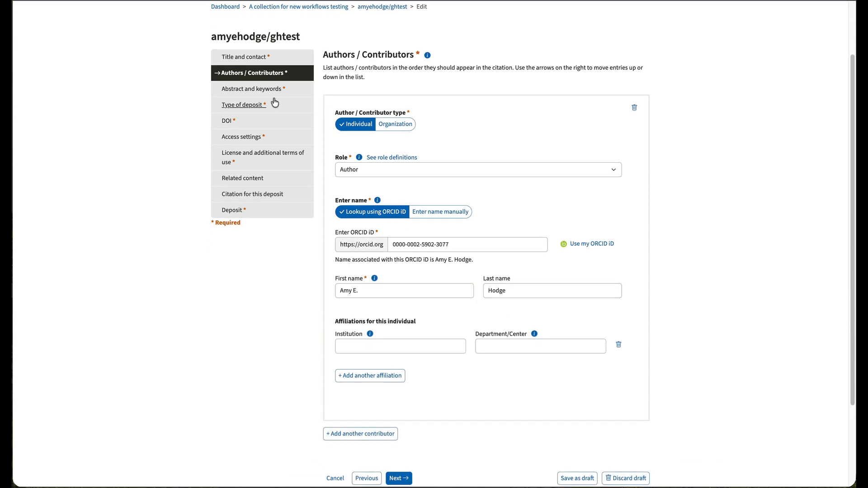
Step: Add the keyword "test" to the deposit's description, keeping the prefilled abstract
{"action": "left_click", "coordinate": [265, 88]}
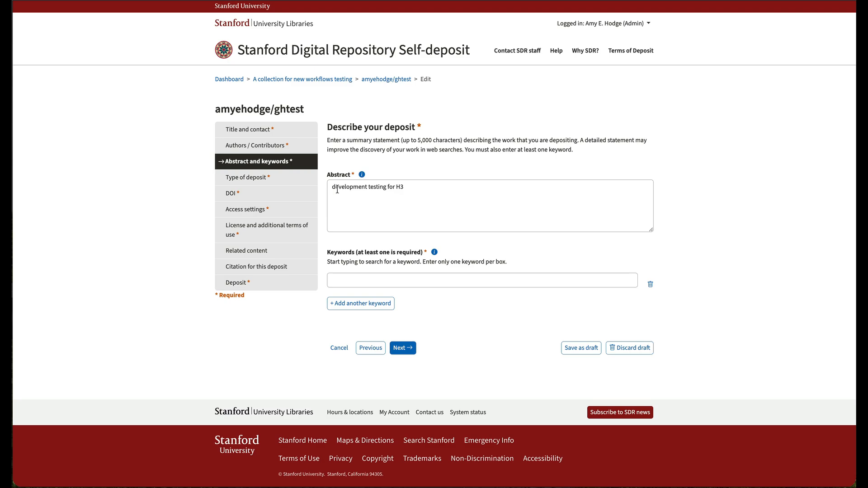
{"action": "left_click", "coordinate": [381, 281]}
{"action": "type", "text": "test"}
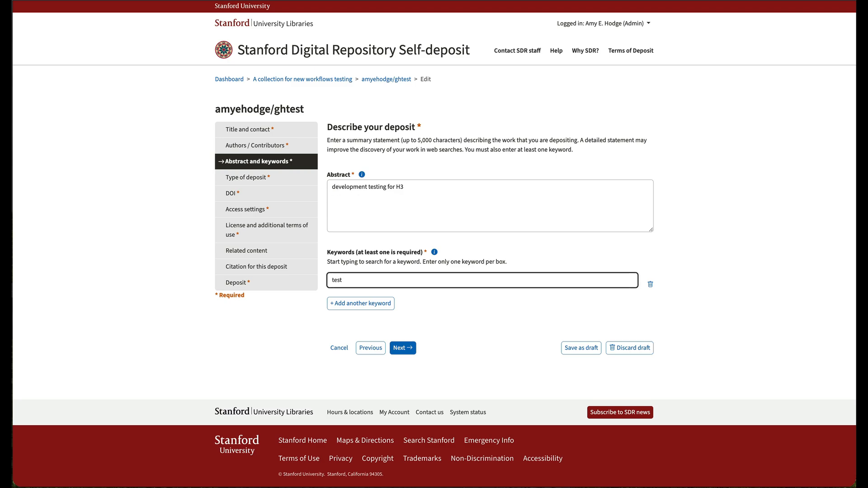
{"action": "left_click", "coordinate": [422, 293]}
Step: Review the draft's type of deposit, DOI assignment and access settings
{"action": "left_click", "coordinate": [264, 180]}
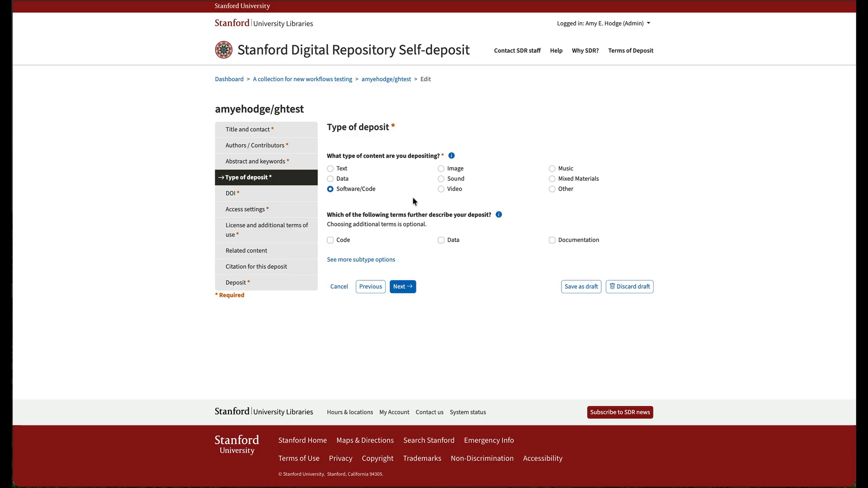
{"action": "left_click", "coordinate": [243, 195]}
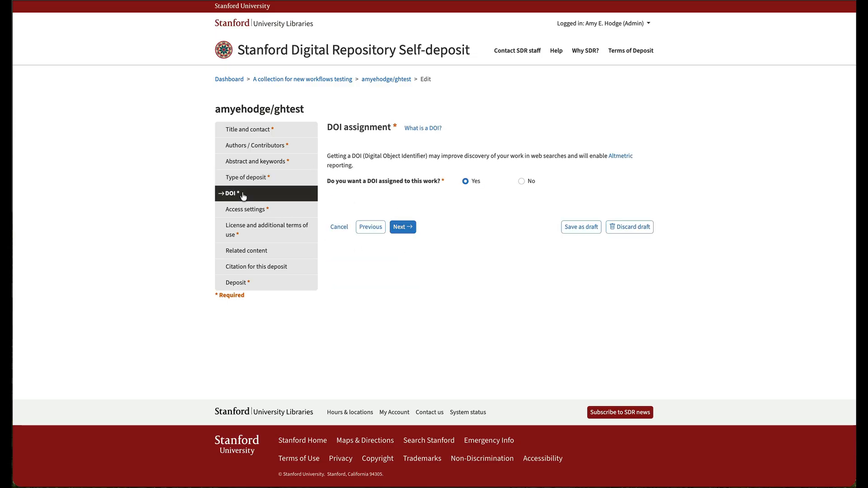
{"action": "left_click", "coordinate": [247, 209]}
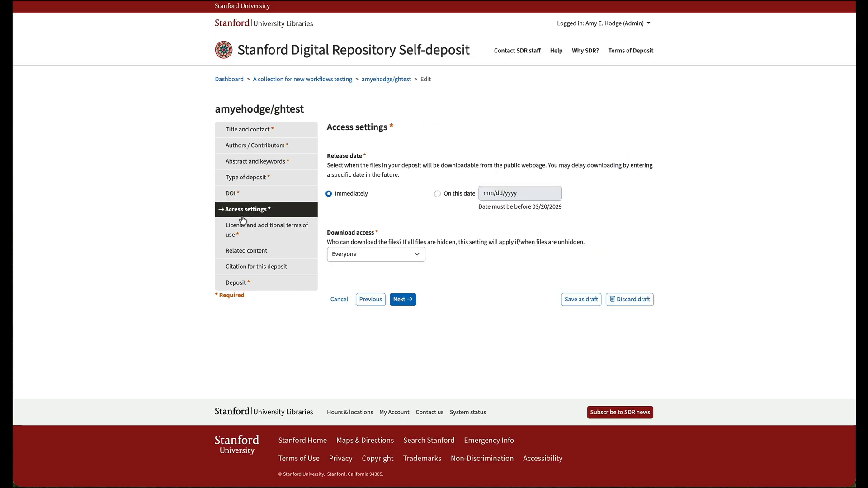
Step: Set the deposit's license to MIT License
{"action": "left_click", "coordinate": [246, 228]}
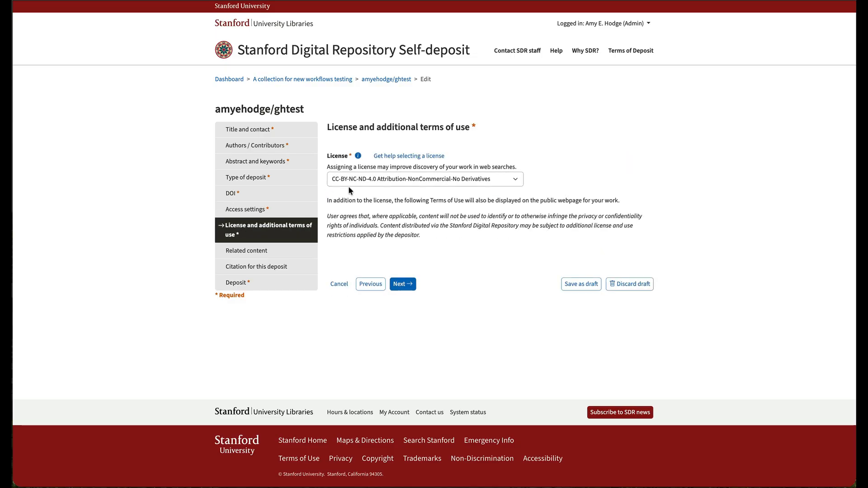
{"action": "left_click", "coordinate": [362, 177]}
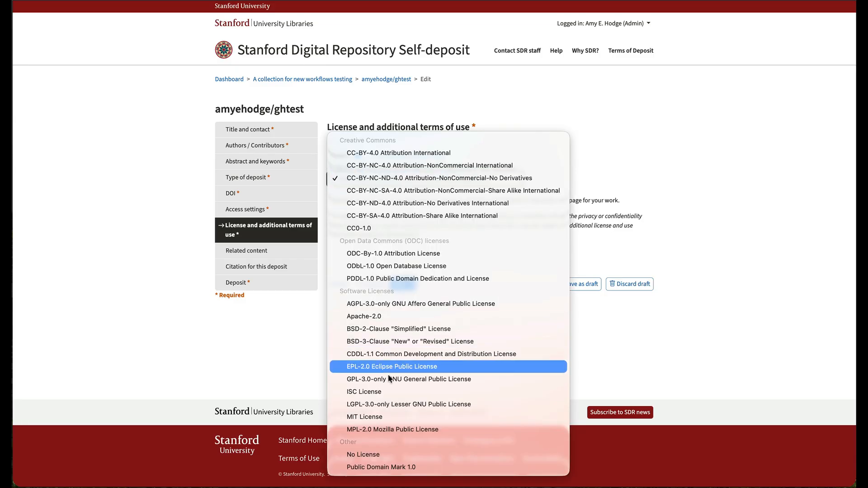
{"action": "left_click", "coordinate": [382, 417]}
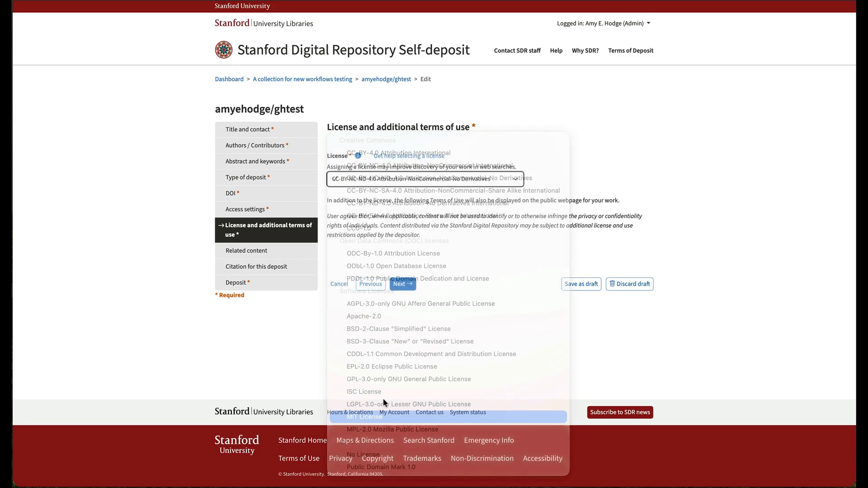
Step: Review the related content and citation sections, then save the deposit and begin depositing future releases
{"action": "left_click", "coordinate": [271, 251]}
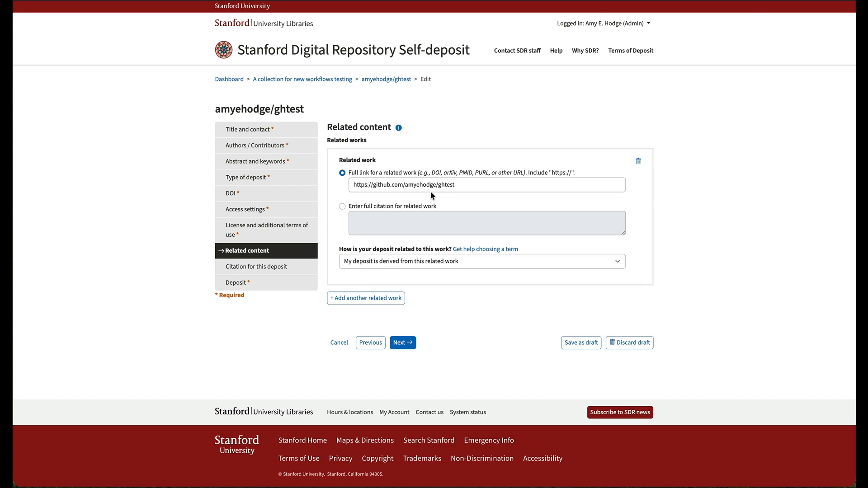
{"action": "left_click", "coordinate": [285, 270]}
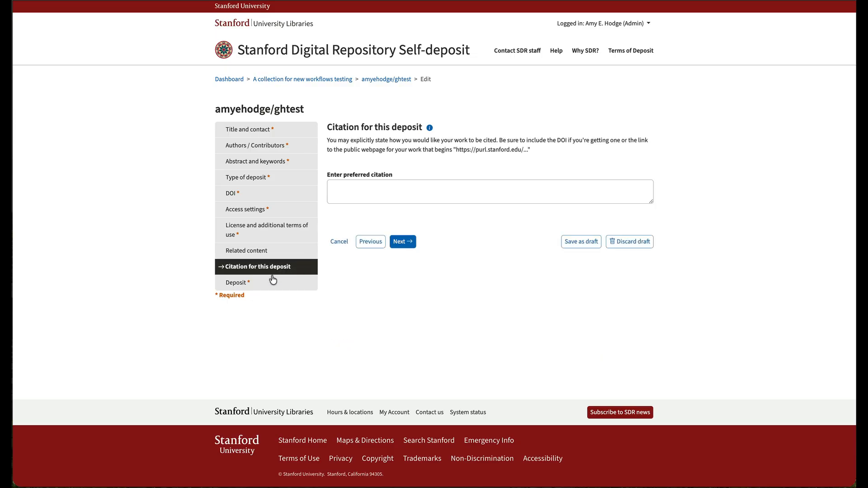
{"action": "left_click", "coordinate": [240, 284]}
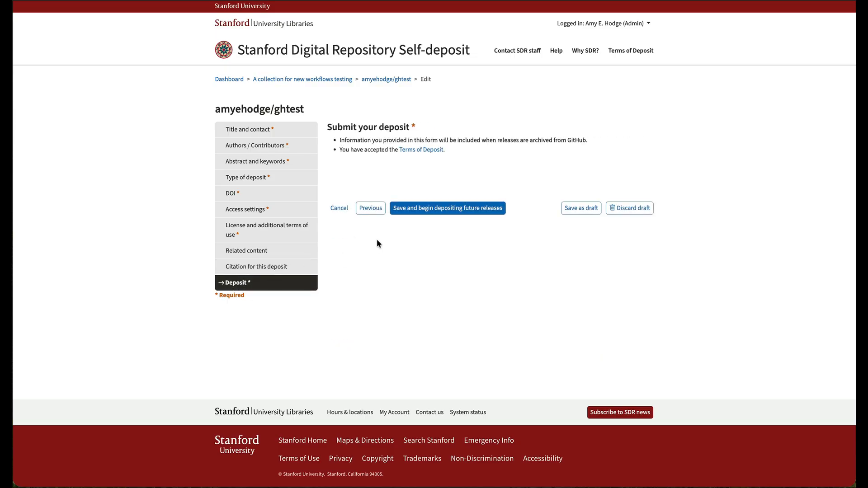
{"action": "left_click", "coordinate": [434, 209]}
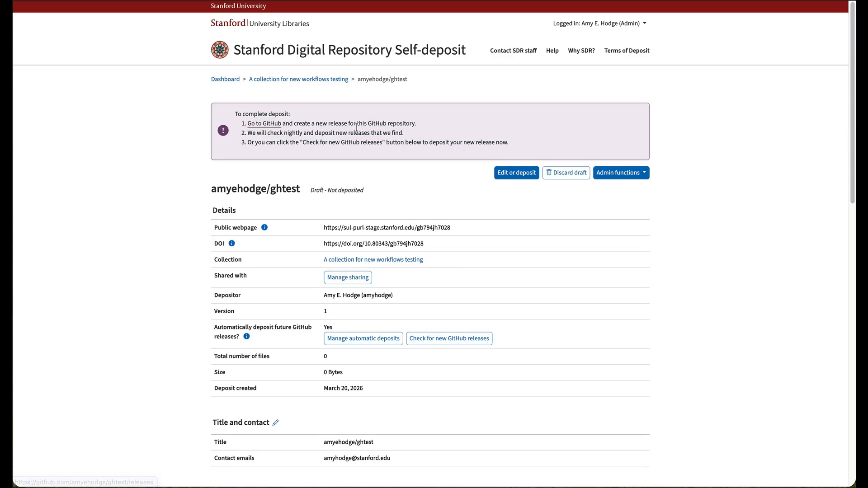
Step: Go to the repository's releases on GitHub and publish the draft release "Release title: Test for demo video"
{"action": "left_click", "coordinate": [274, 127]}
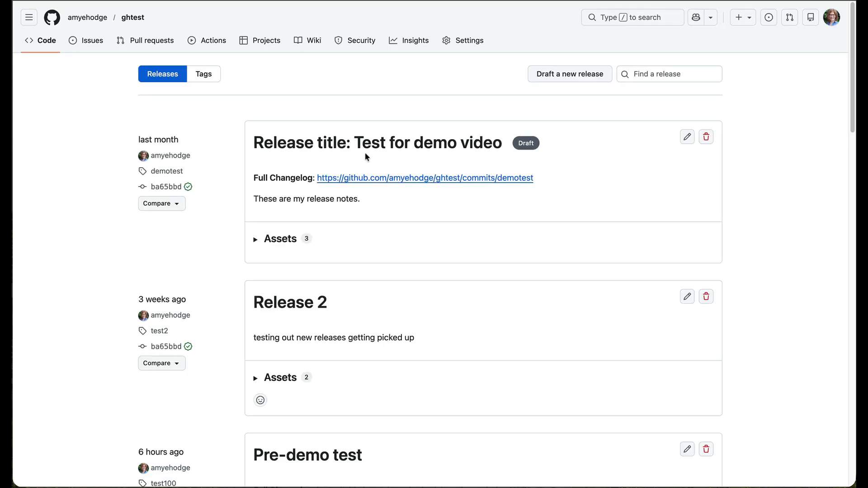
{"action": "left_click", "coordinate": [686, 137]}
{"action": "scroll", "coordinate": [422, 202], "scroll_direction": "down", "scroll_amount": 5}
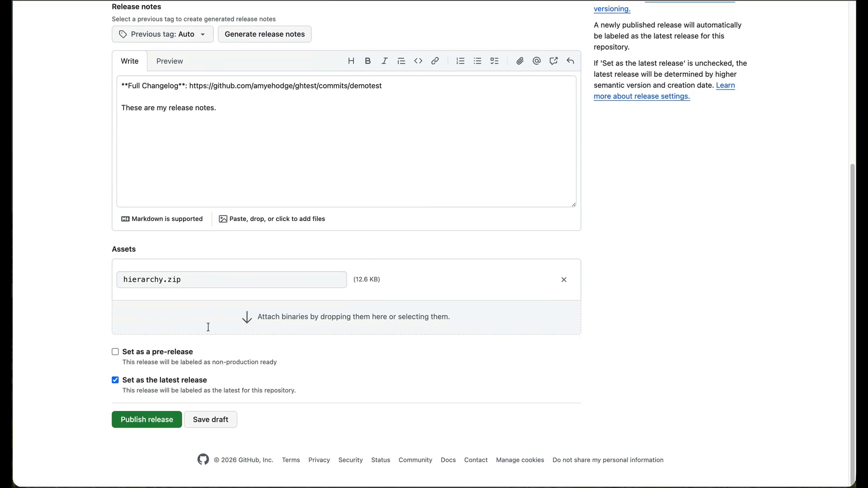
{"action": "left_click", "coordinate": [136, 419]}
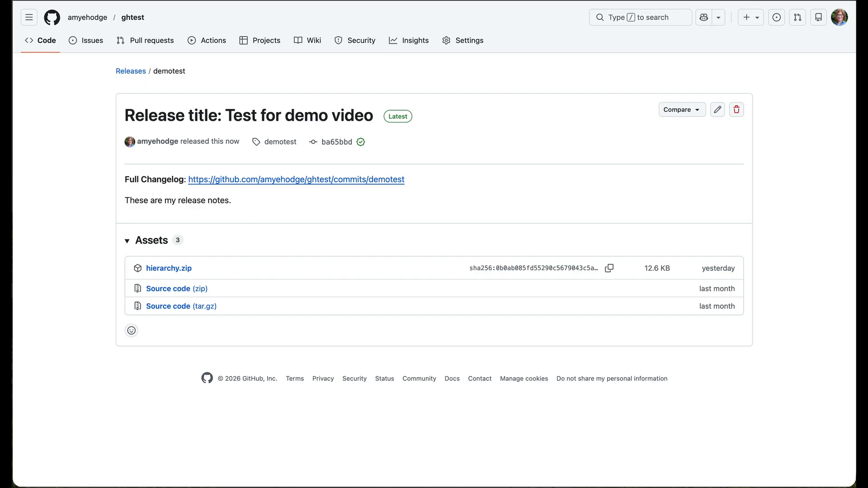
Step: Return to the ghtest deposit in the repository, read the completion instructions and check for new GitHub releases
{"action": "key", "text": "ctrl+Tab"}
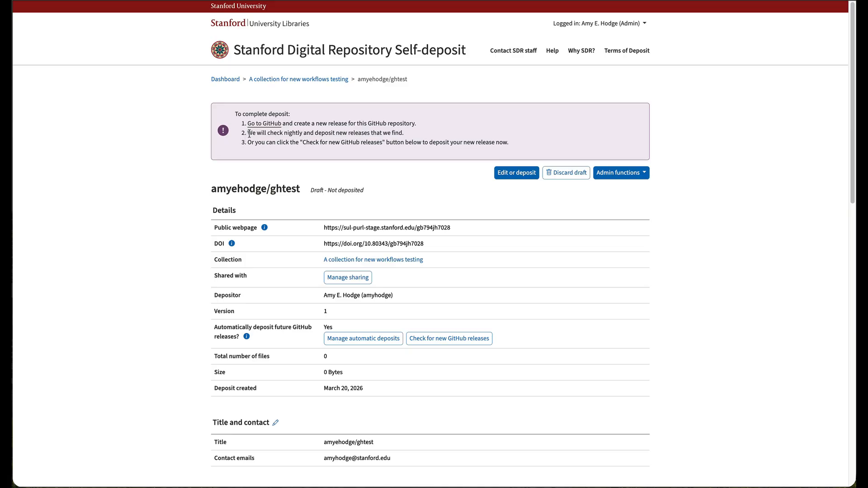
{"action": "left_click_drag", "start_coordinate": [248, 133], "coordinate": [410, 137]}
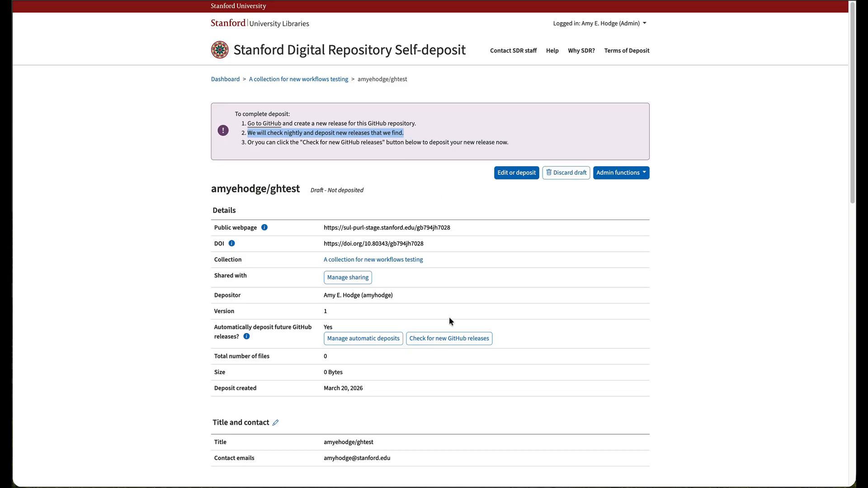
{"action": "left_click", "coordinate": [246, 147]}
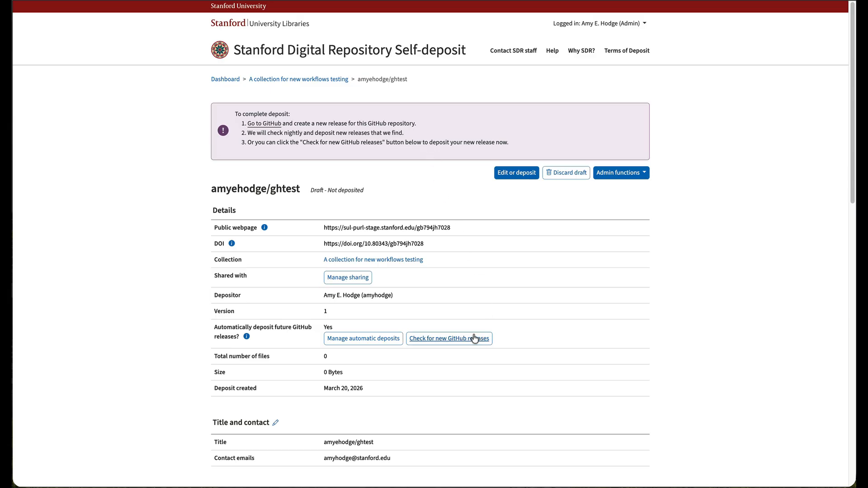
{"action": "left_click", "coordinate": [445, 341]}
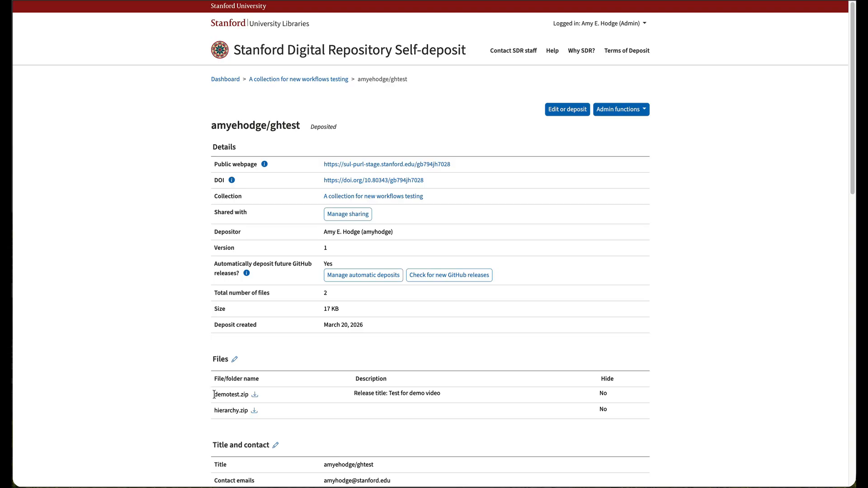
Step: Compare the deposited demotest.zip file's description with the release title on GitHub, and view the deposit's public webpage
{"action": "left_click_drag", "start_coordinate": [214, 394], "coordinate": [248, 394]}
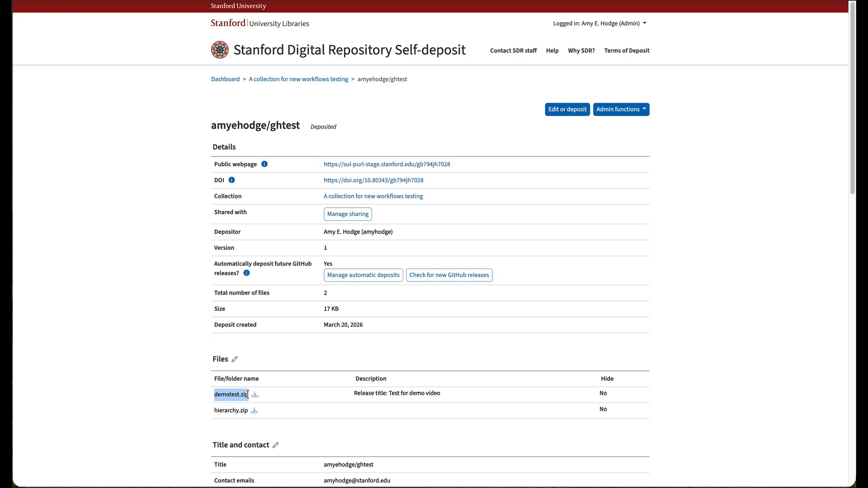
{"action": "left_click", "coordinate": [350, 395]}
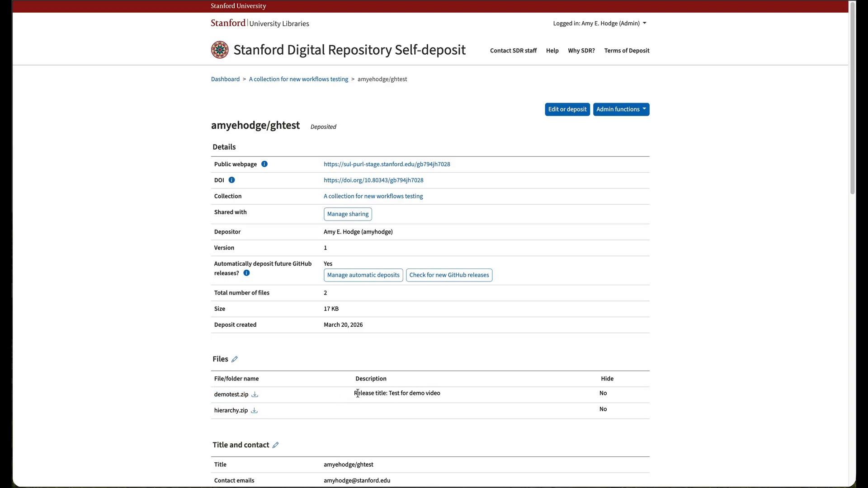
{"action": "left_click_drag", "start_coordinate": [355, 393], "coordinate": [447, 397]}
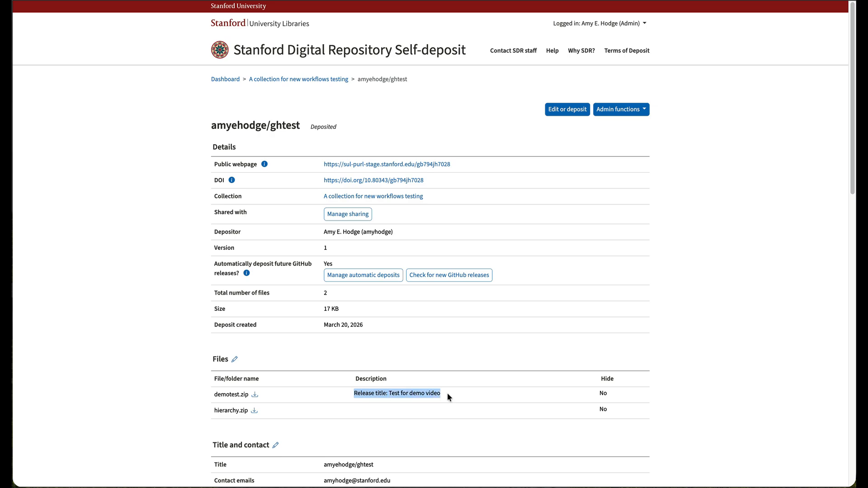
{"action": "left_click", "coordinate": [299, 1]}
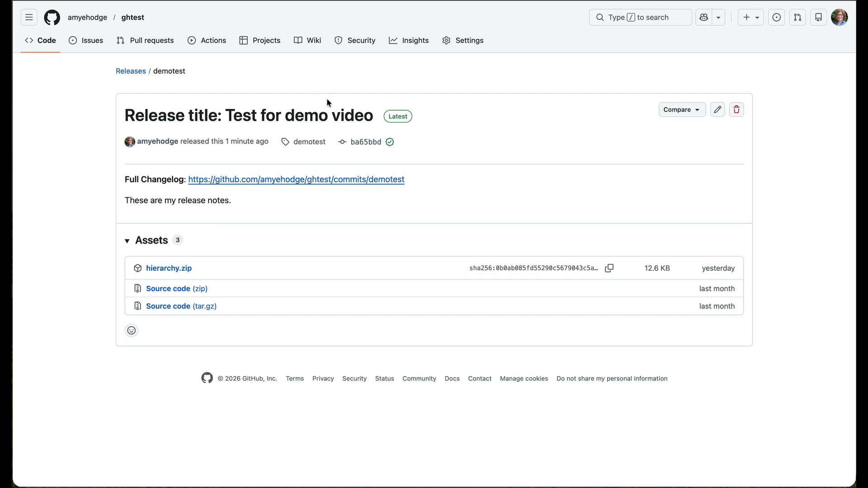
{"action": "left_click_drag", "start_coordinate": [124, 115], "coordinate": [374, 121]}
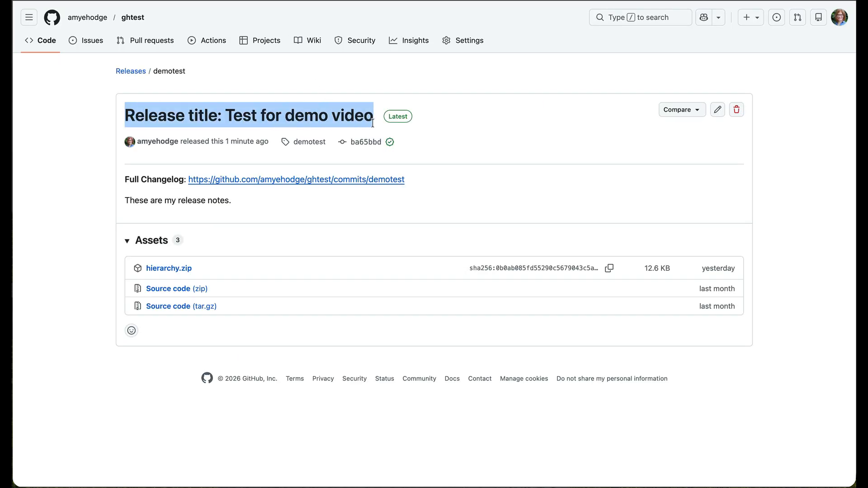
{"action": "left_click", "coordinate": [342, 1]}
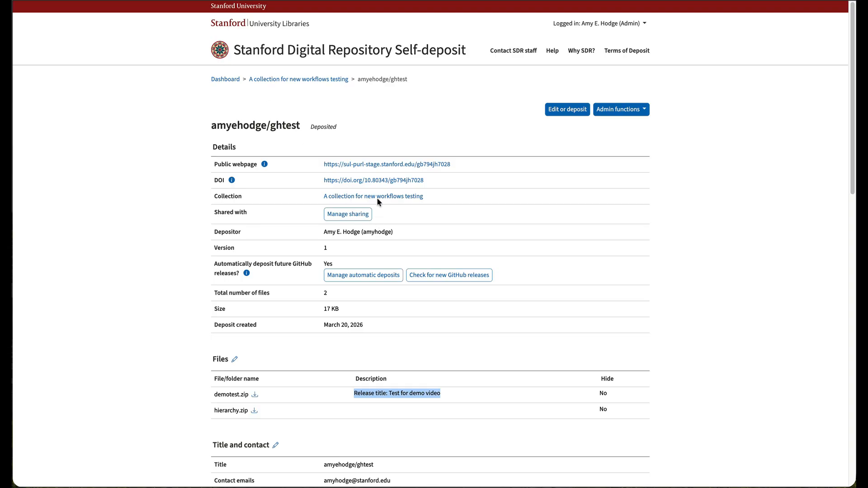
{"action": "left_click", "coordinate": [389, 165]}
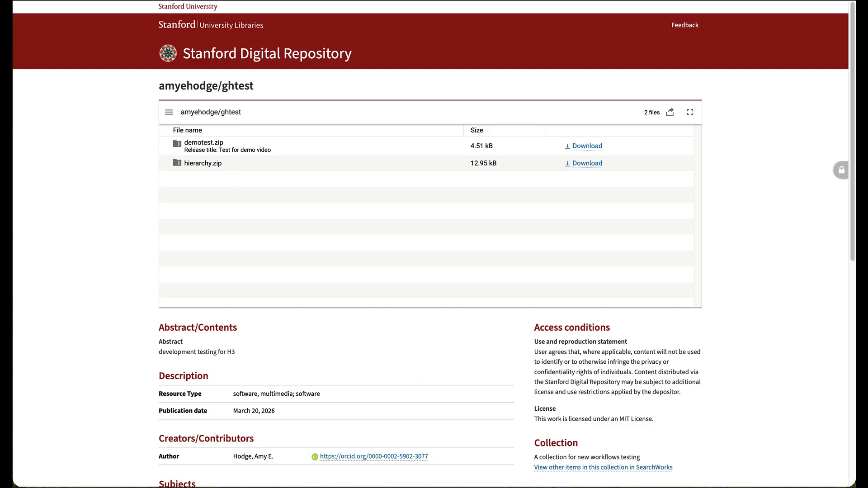
{"action": "key", "text": "alt+Left"}
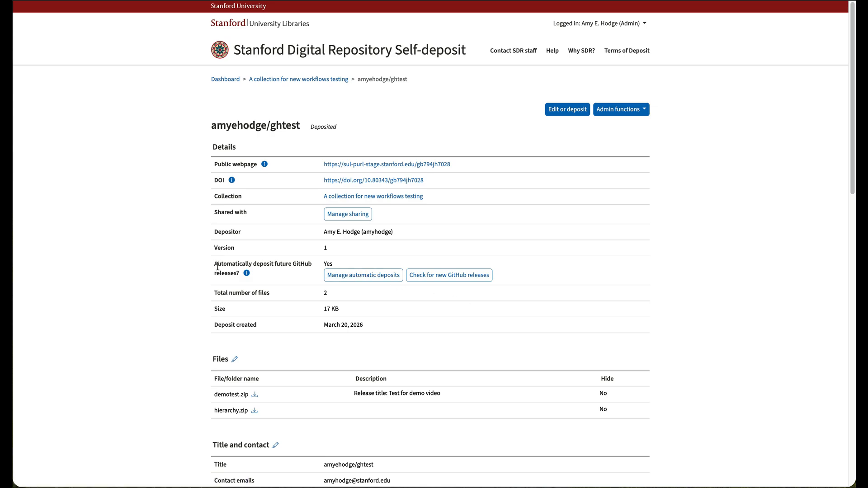
Step: Set automatic depositing of a new version with each GitHub release to No and save the setting
{"action": "left_click_drag", "start_coordinate": [213, 266], "coordinate": [270, 270]}
{"action": "left_click", "coordinate": [348, 277]}
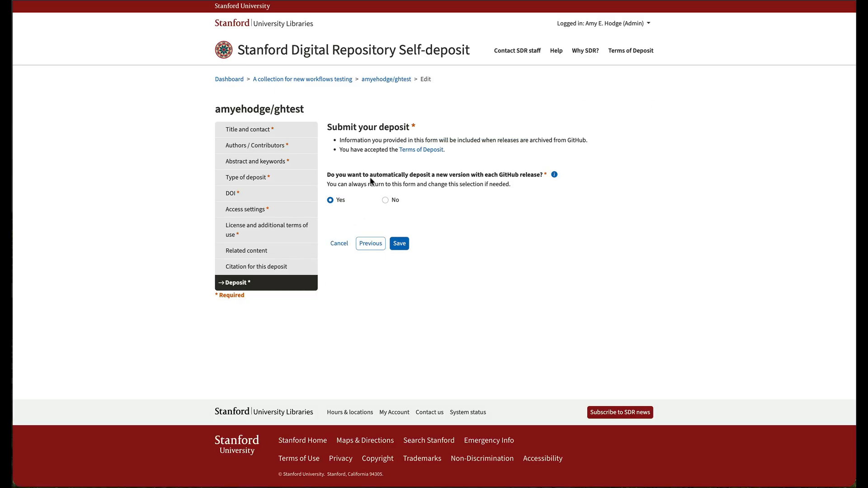
{"action": "left_click", "coordinate": [386, 200]}
{"action": "left_click", "coordinate": [399, 244]}
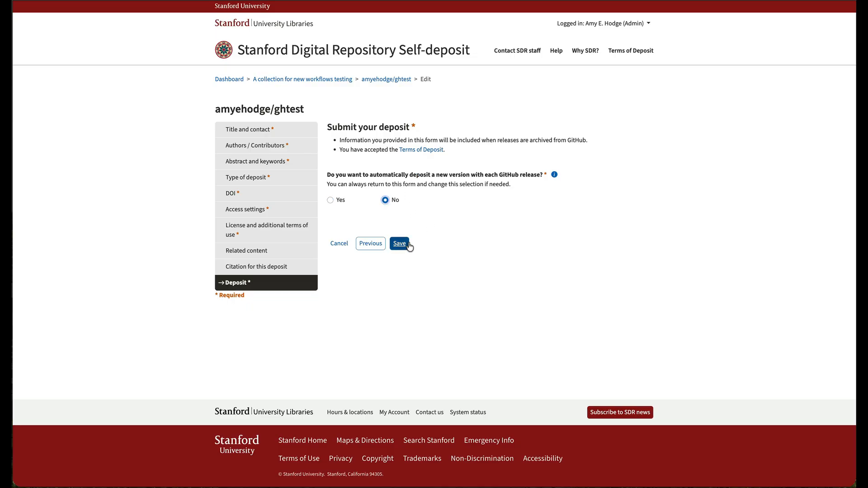